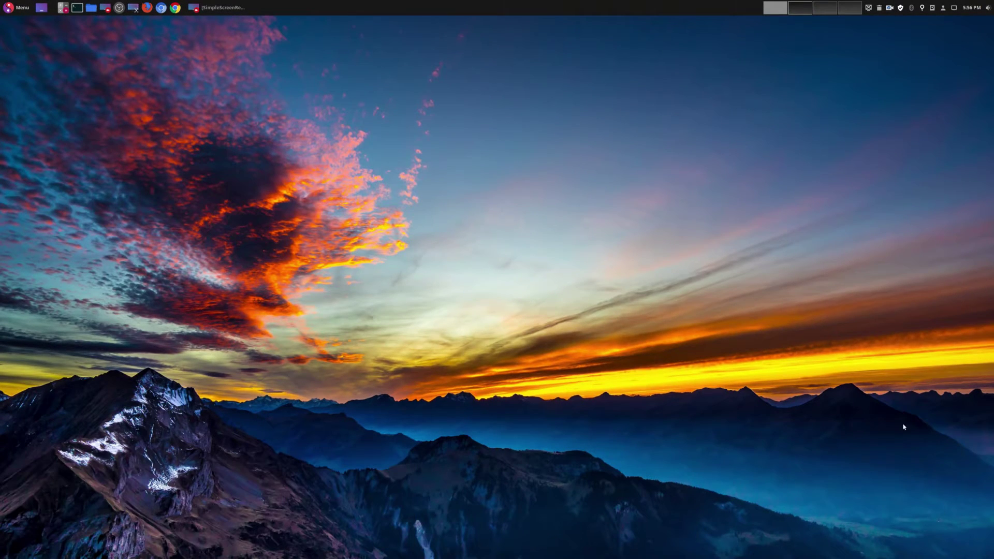
Step: Open Update Manager, which reports the system is up to date, and view its Edit menu
click(902, 8)
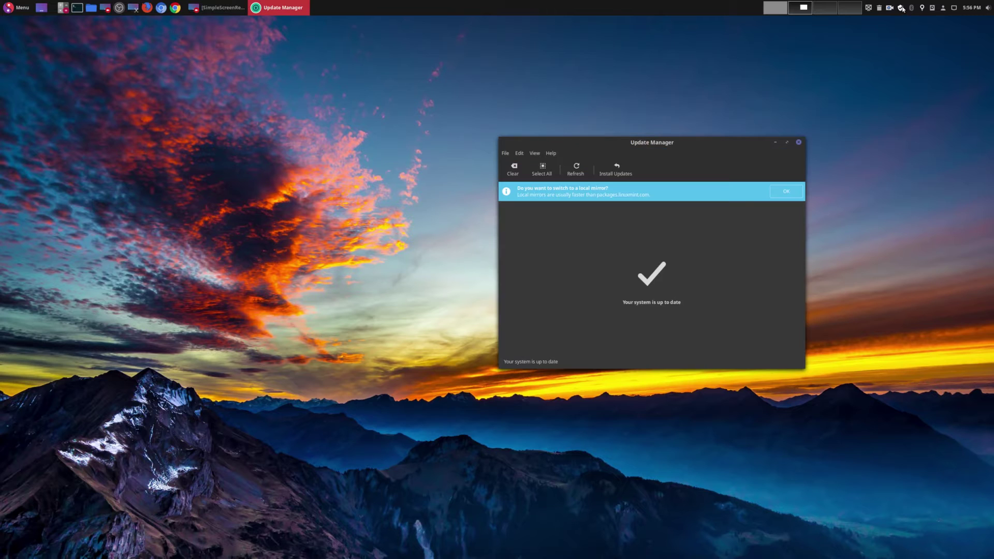
click(520, 153)
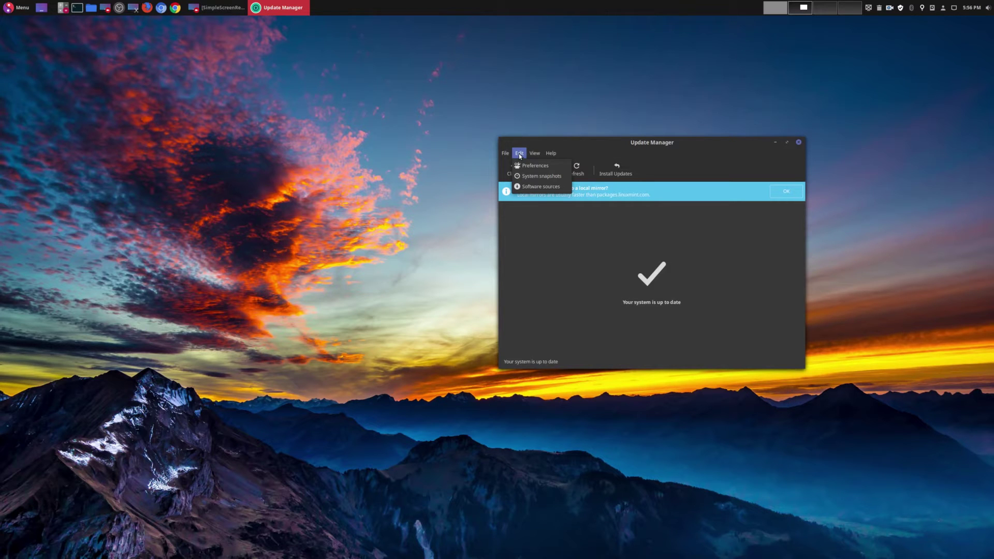
click(549, 220)
click(18, 7)
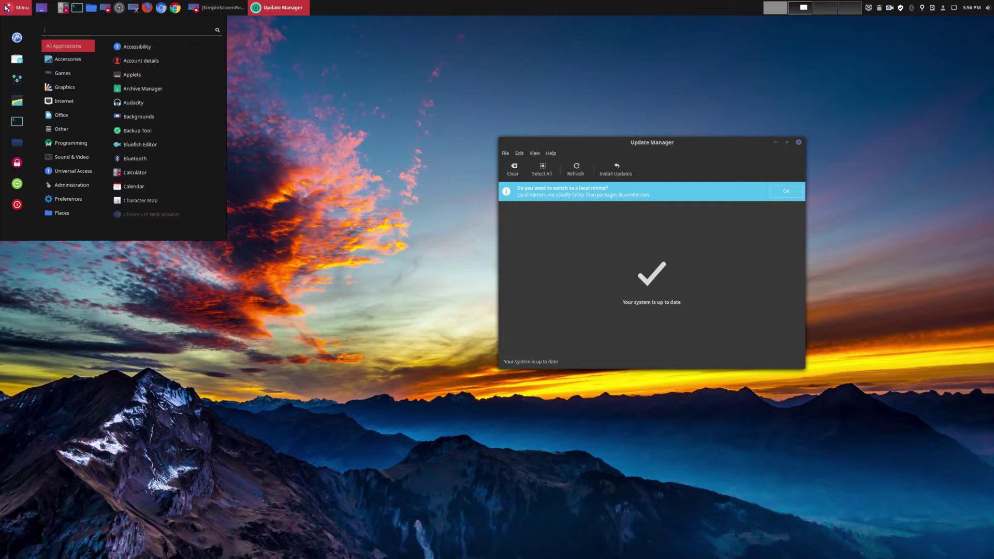
mouse_move(68, 185)
scroll(158, 179, down, 3)
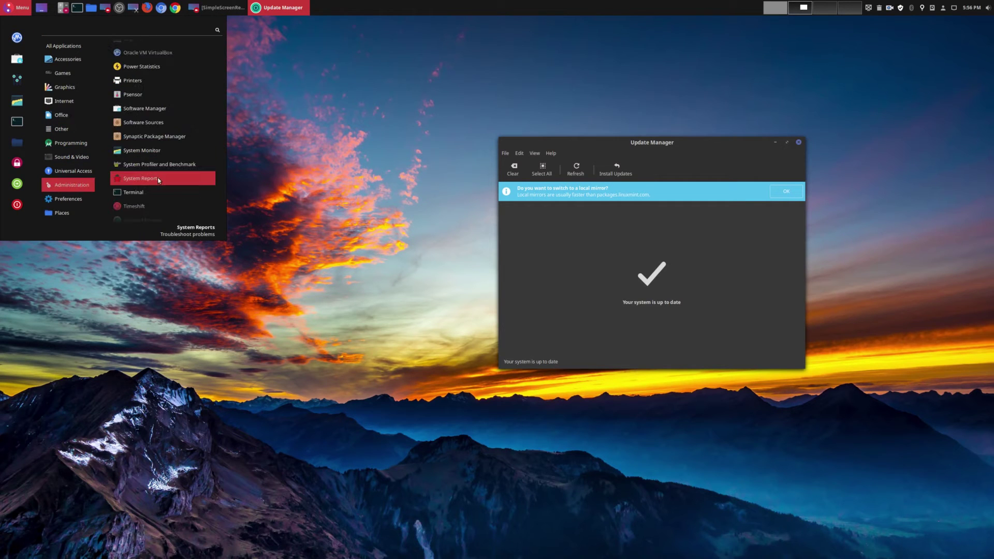
click(159, 179)
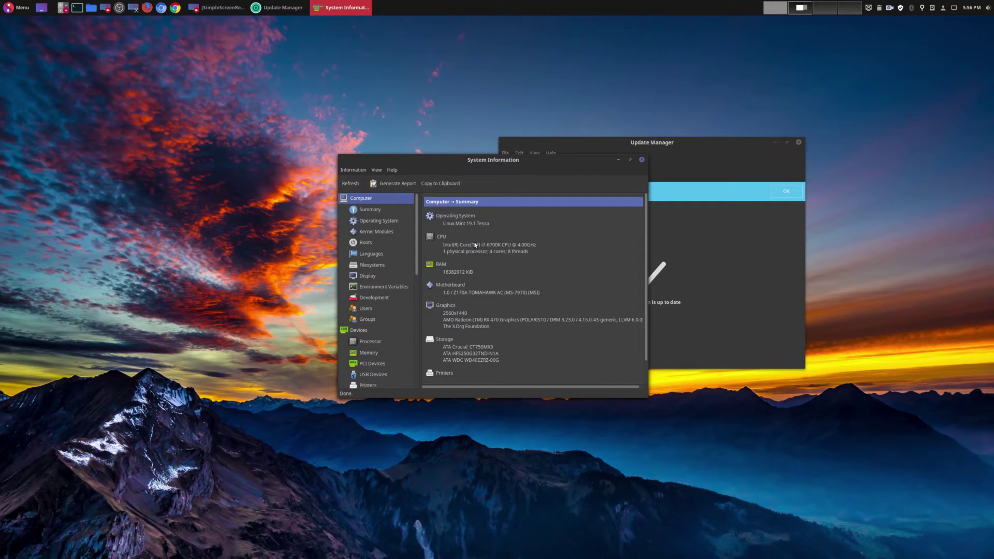
drag(515, 165, 278, 179)
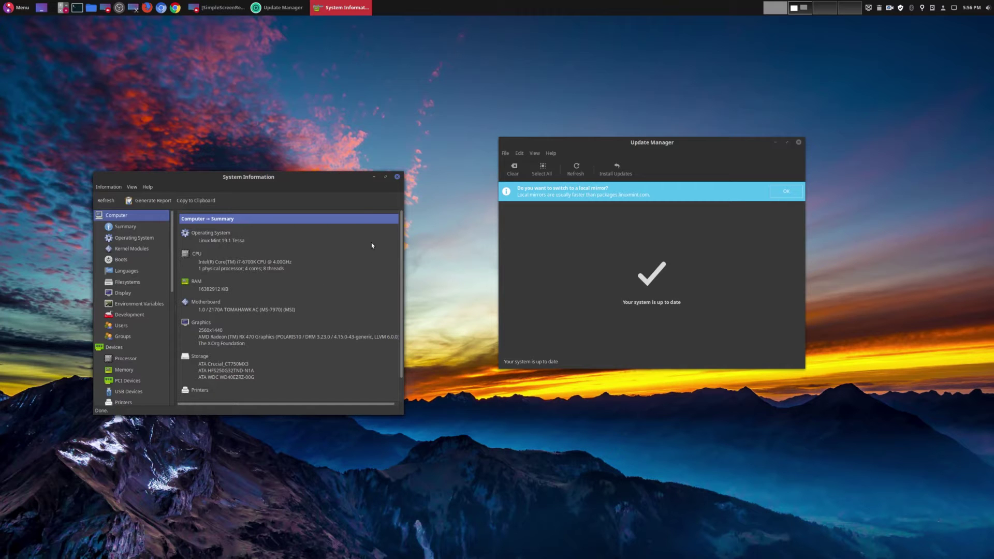
click(397, 177)
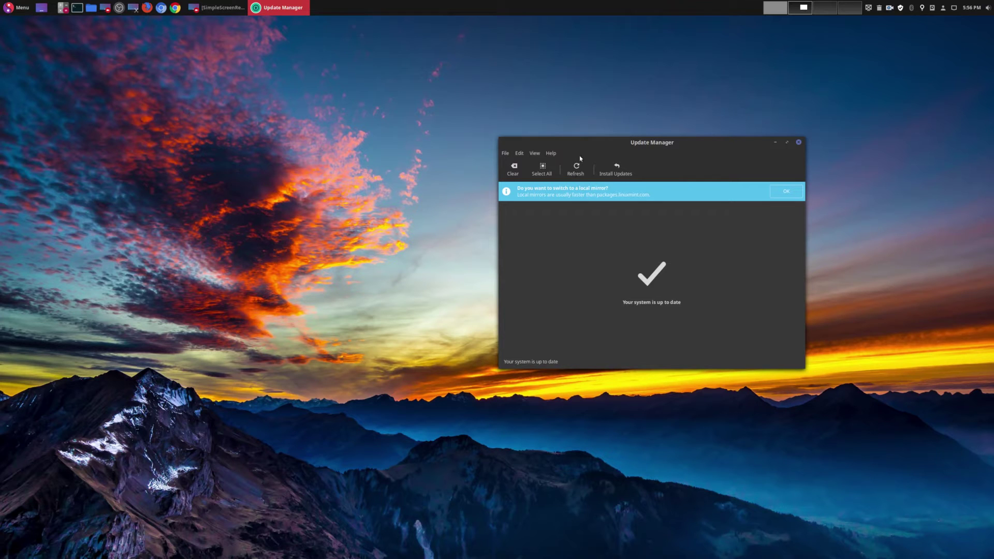
Step: Open the Linux kernels manager from the View menu, accepting the kernel warning
click(534, 153)
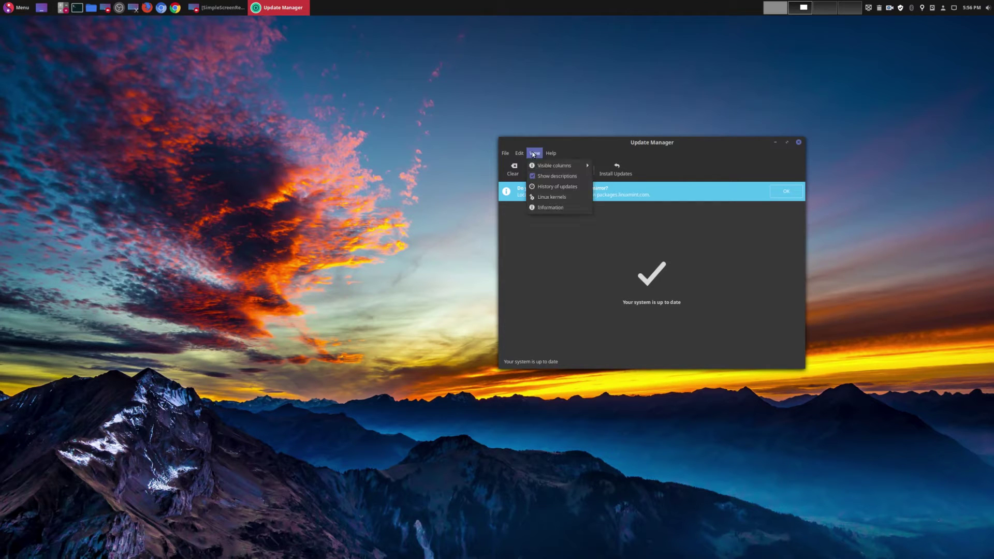
click(559, 203)
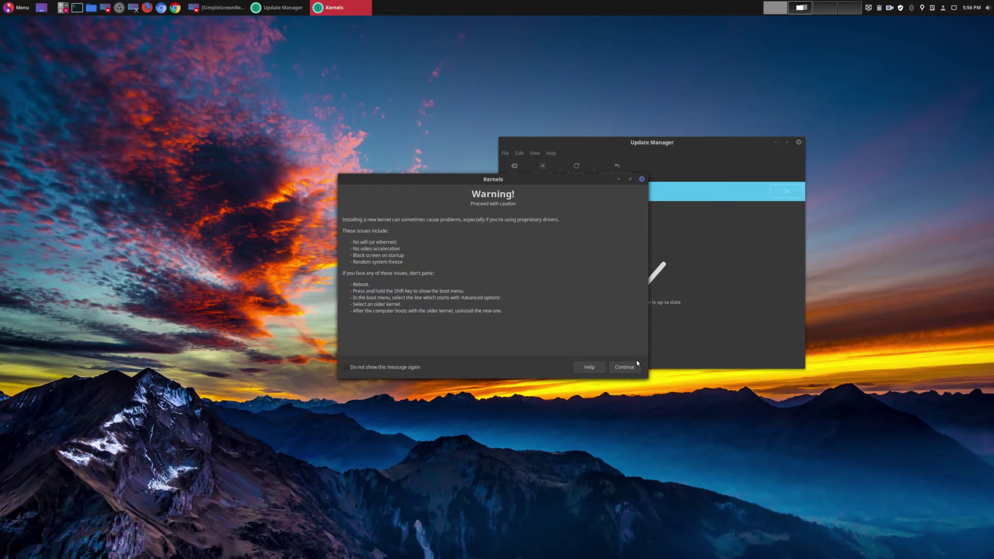
click(637, 364)
Step: List the 4.15 kernels and cancel removing the old kernels, leaving them installed
click(369, 227)
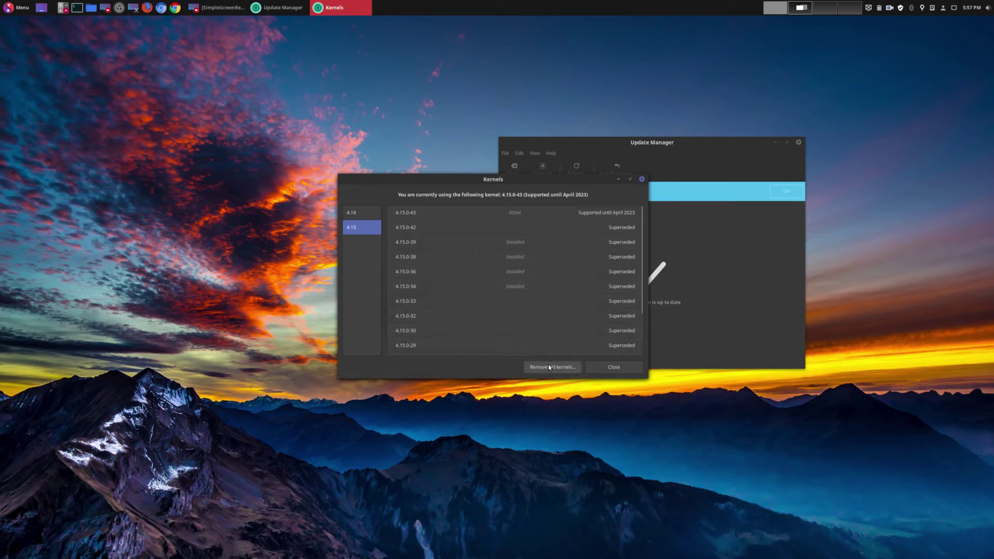
click(564, 365)
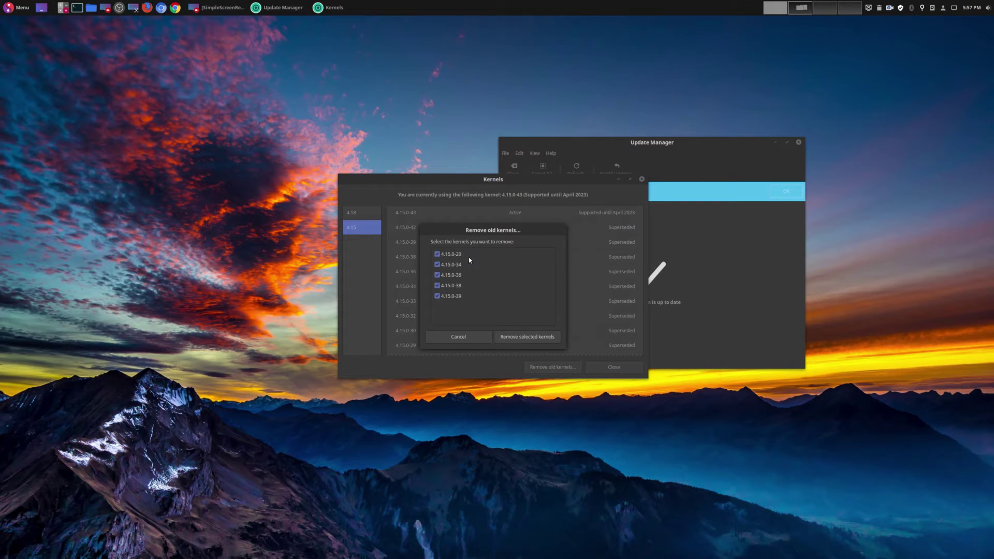
click(467, 337)
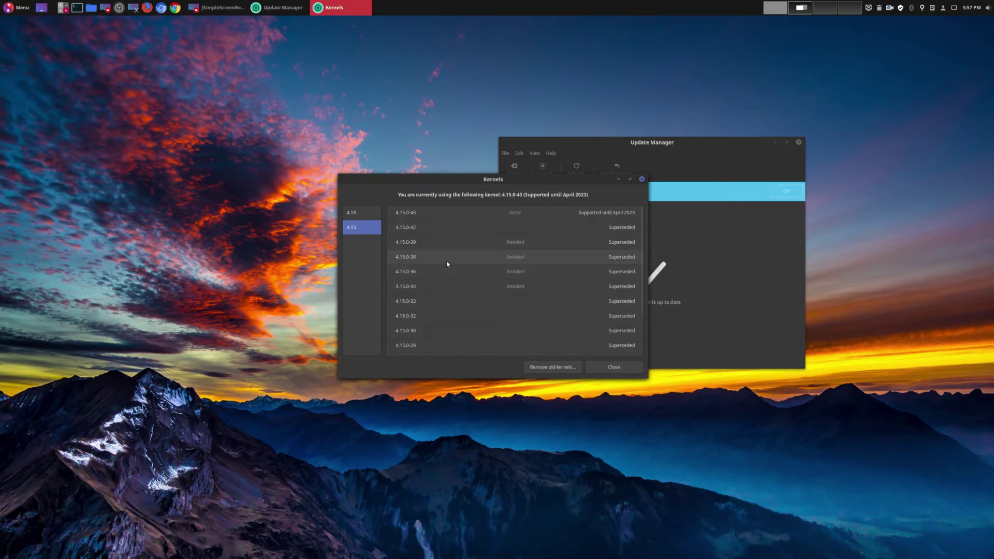
Step: Close the Kernels window and open Software Sources from the Edit menu
click(633, 368)
click(522, 155)
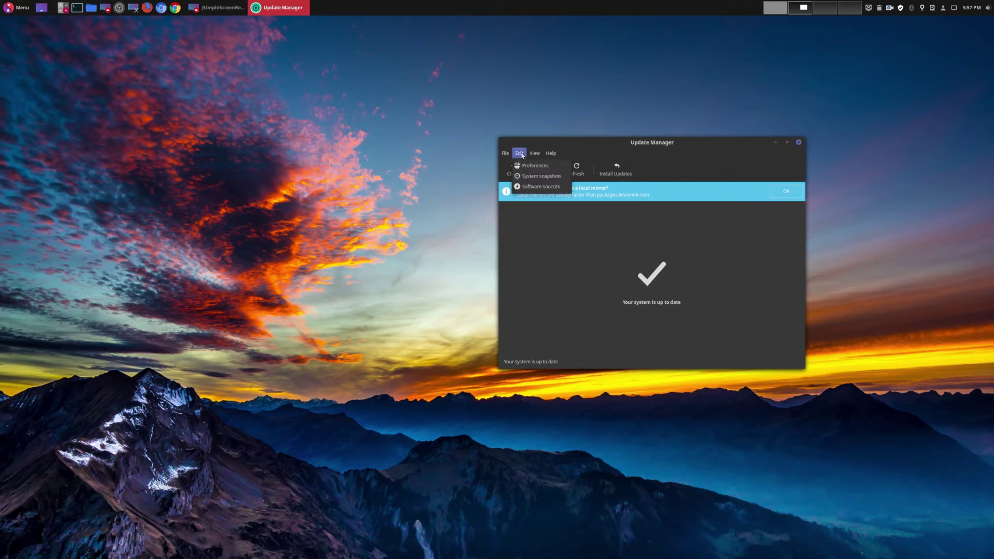
click(542, 188)
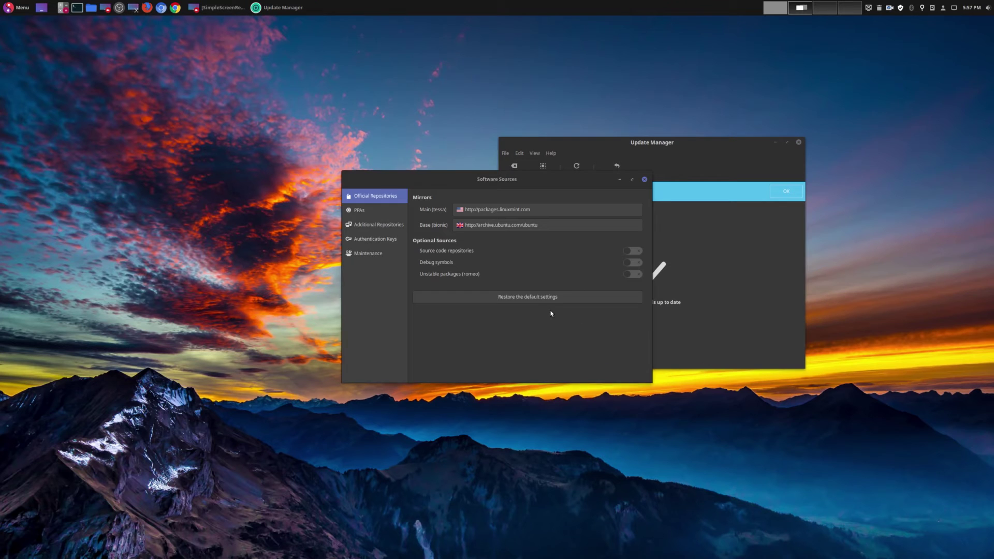
Step: Review the PPAs, additional repositories, authentication keys and maintenance pages, then close Software Sources and Update Manager
click(369, 210)
click(379, 226)
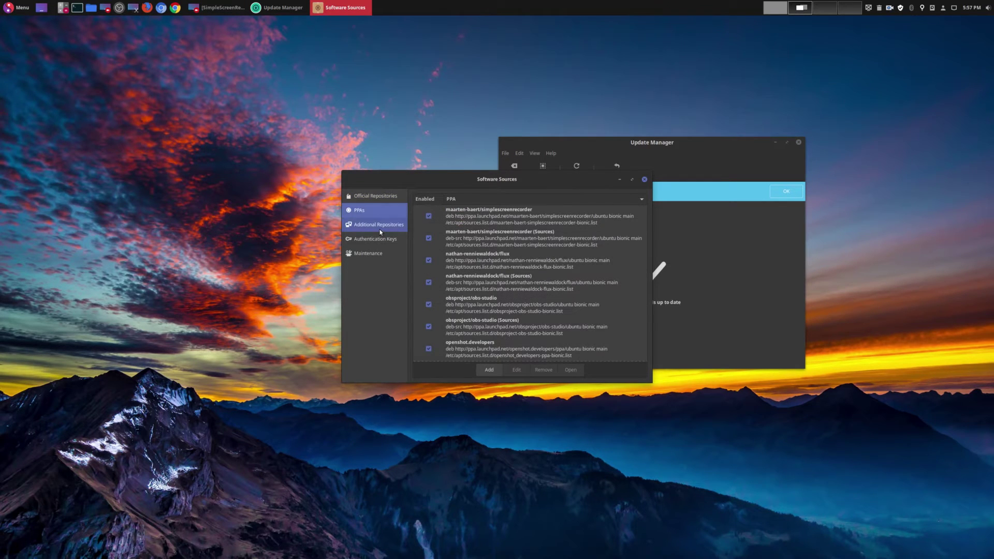
click(375, 239)
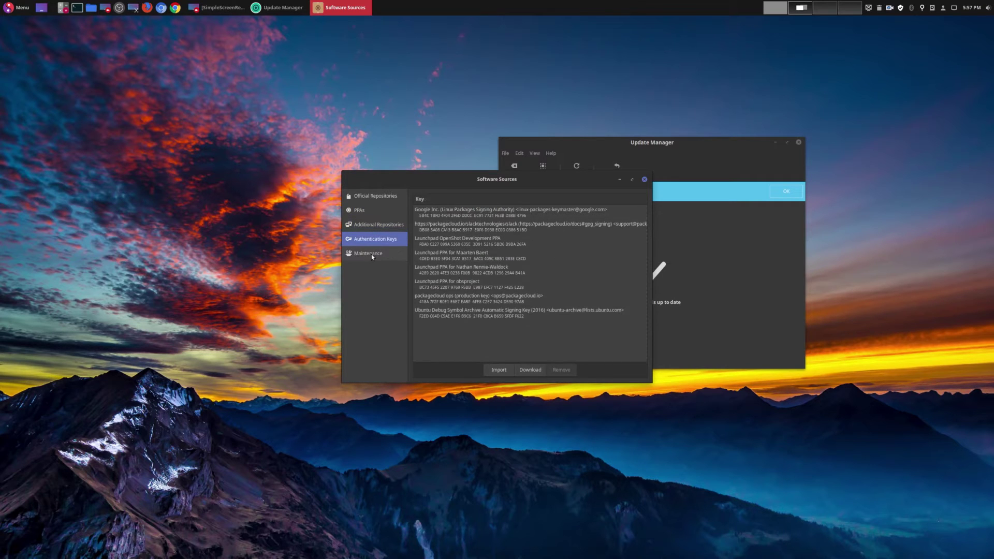
click(371, 253)
click(367, 239)
click(367, 224)
click(371, 209)
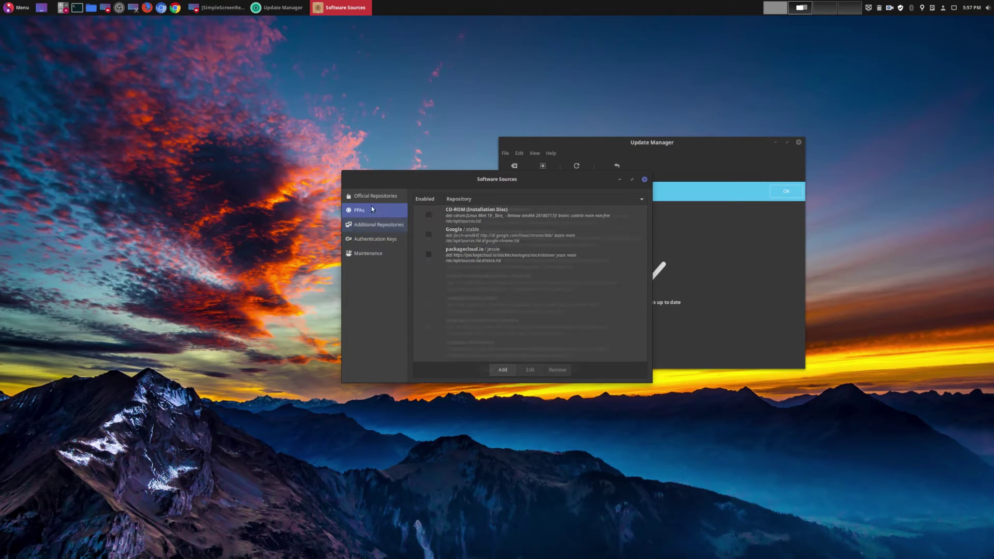
click(644, 179)
click(799, 143)
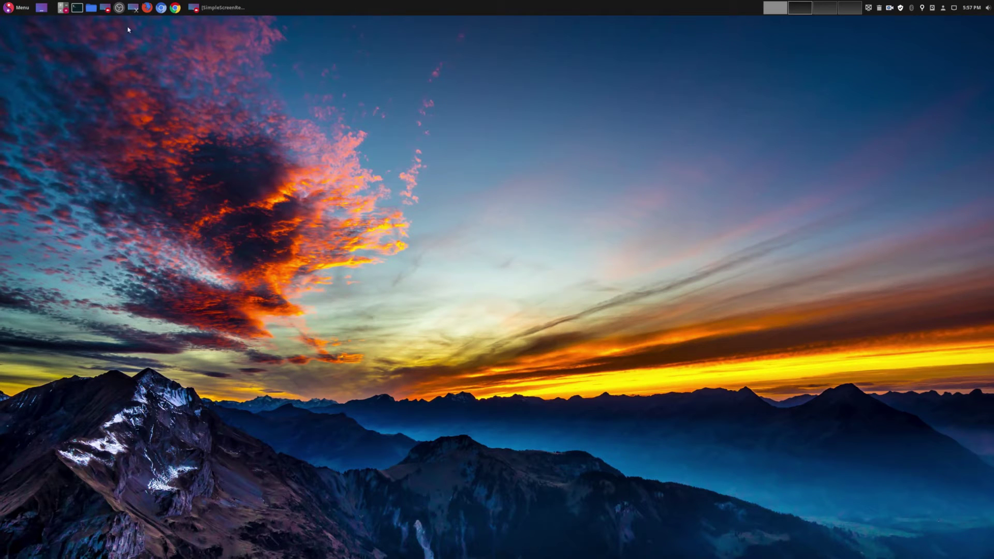
Step: Open the Home folder in Nemo and bring up its Preferences from the Edit menu
click(97, 9)
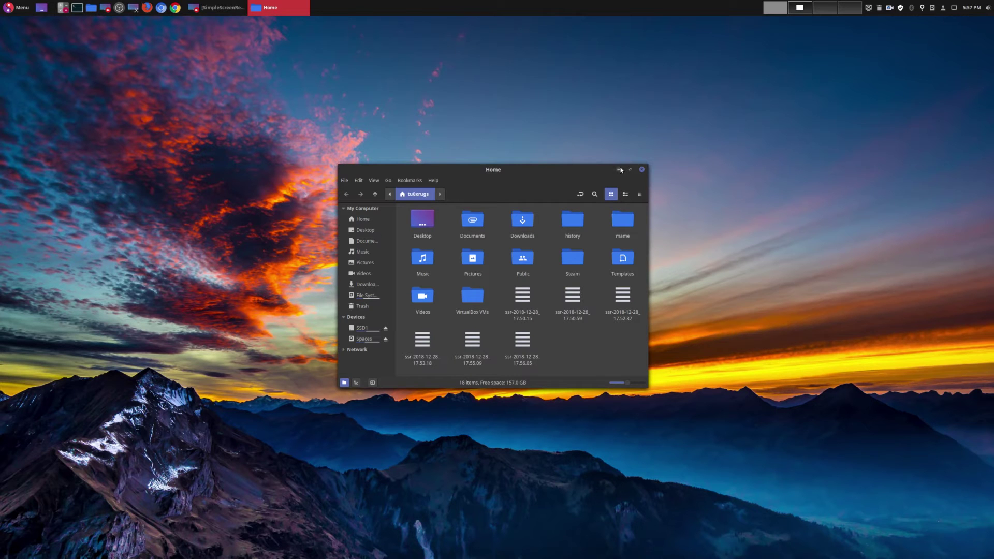
click(358, 183)
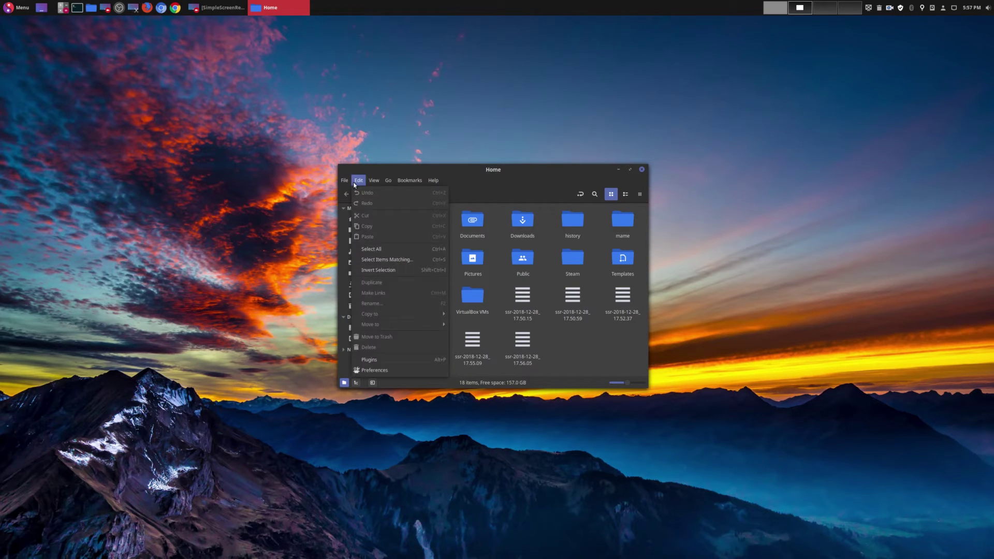
click(379, 369)
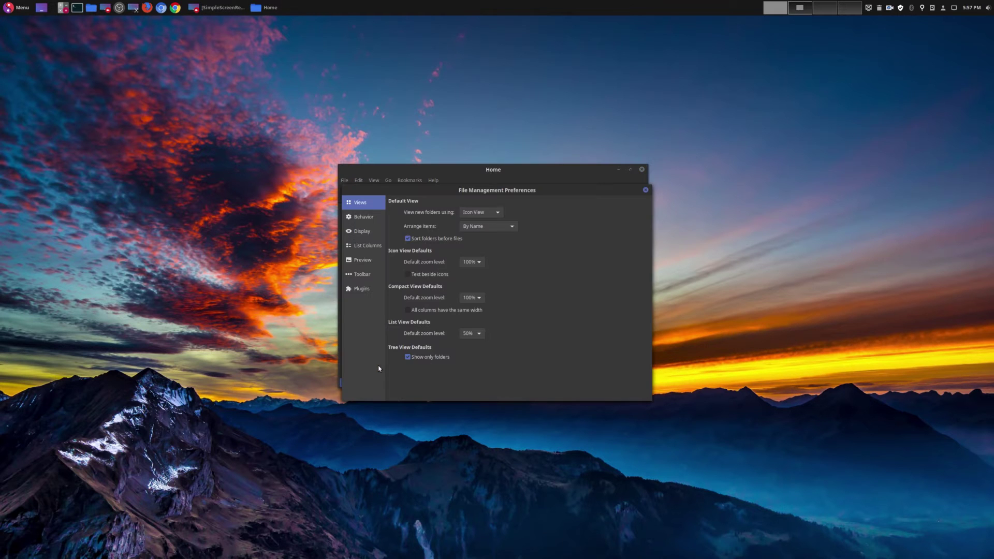
Step: Review the Behavior, Display, List Columns, Preview and Toolbar preference pages, then close Preferences
click(373, 222)
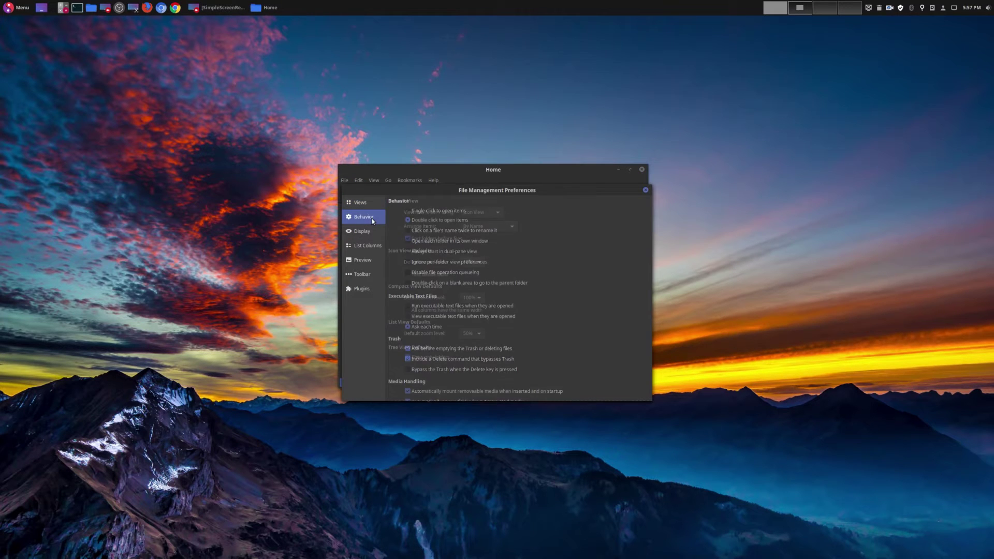
click(372, 232)
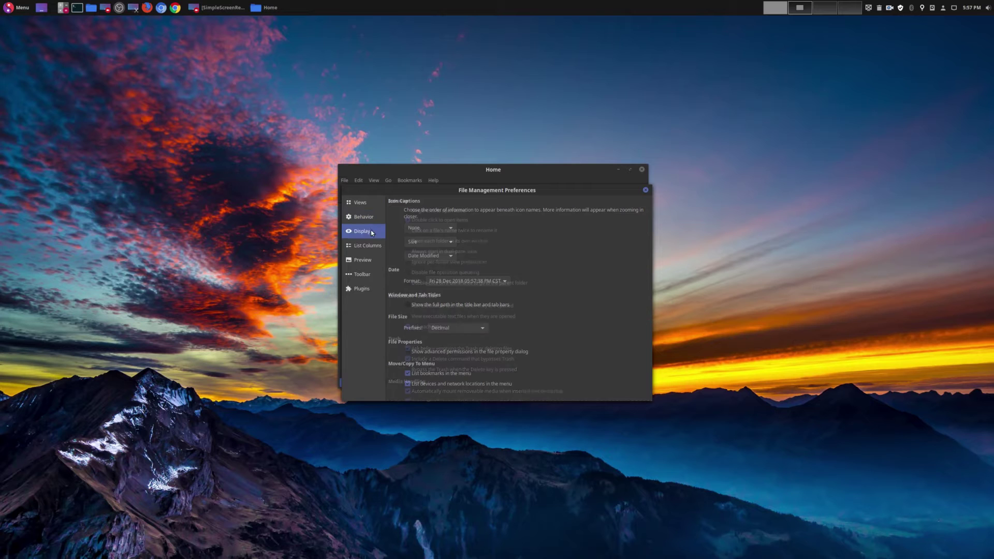
click(369, 247)
click(369, 266)
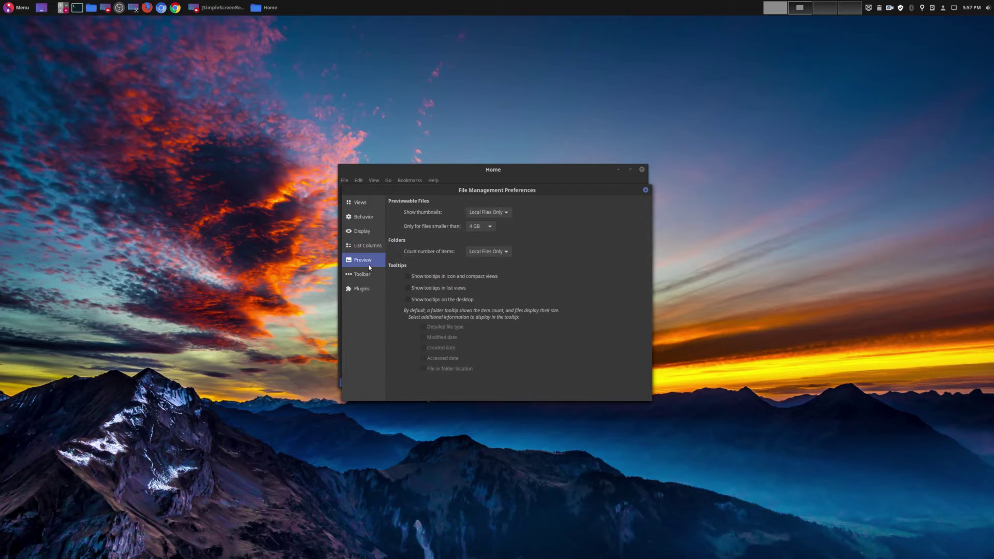
click(368, 272)
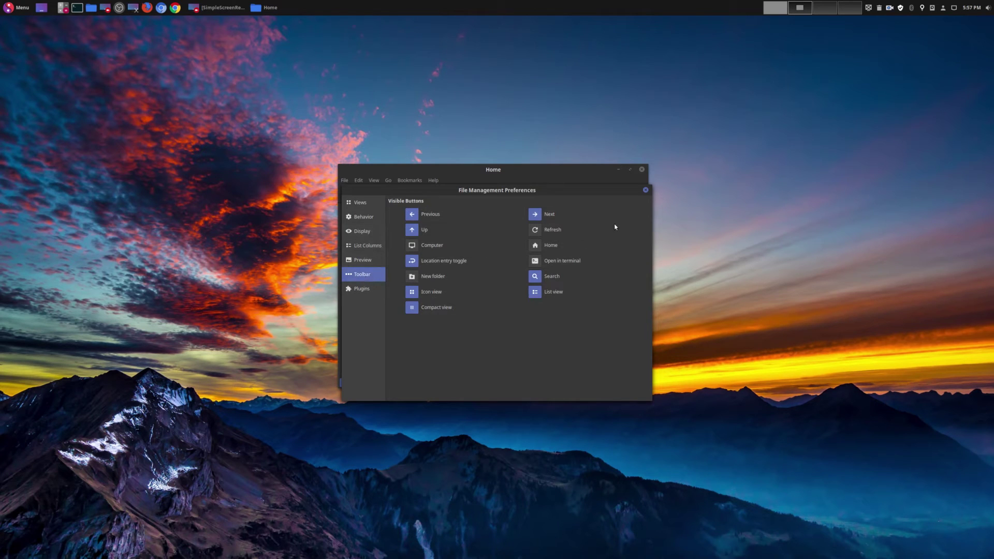
click(646, 191)
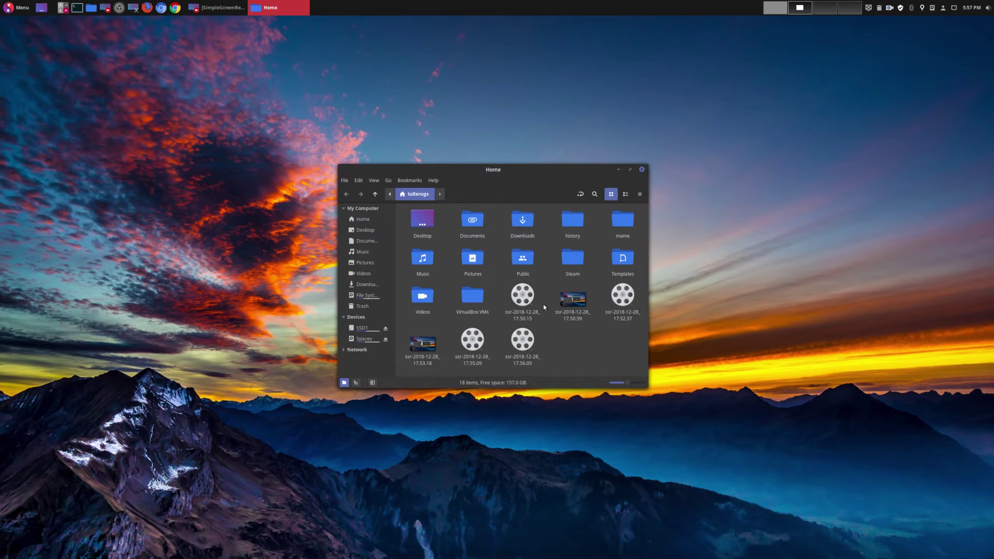
Step: Look through the View and Bookmarks menus without choosing anything, then minimize Home
click(377, 181)
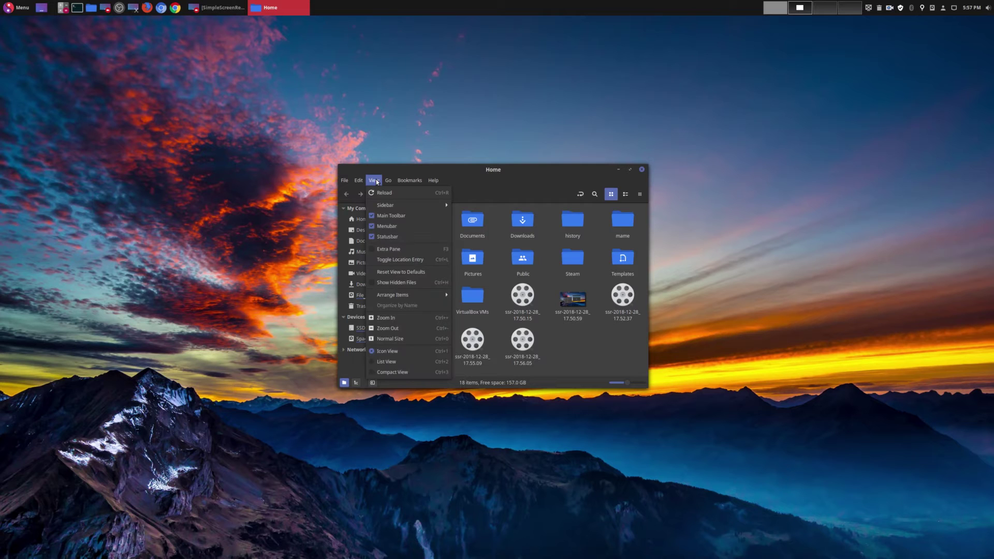
mouse_move(410, 180)
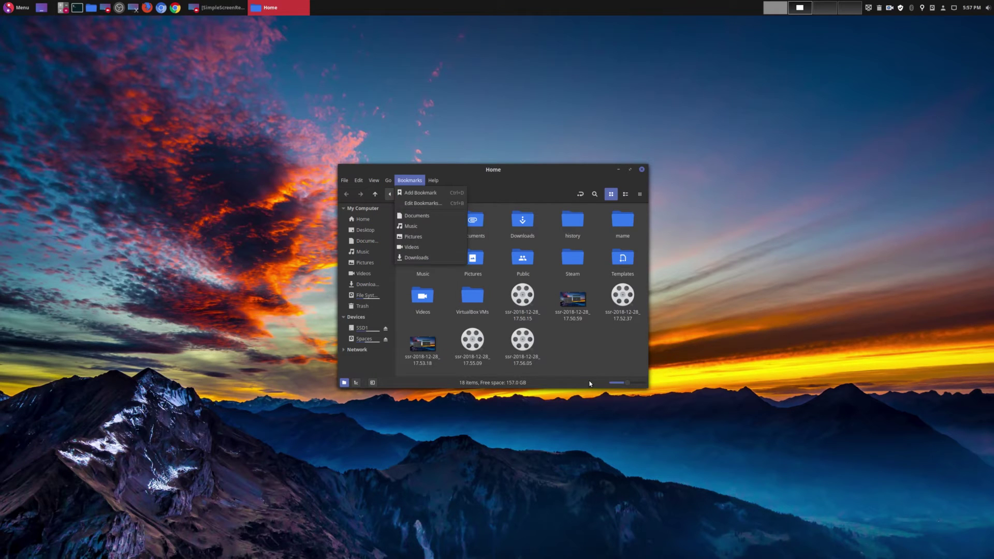
click(590, 384)
click(618, 169)
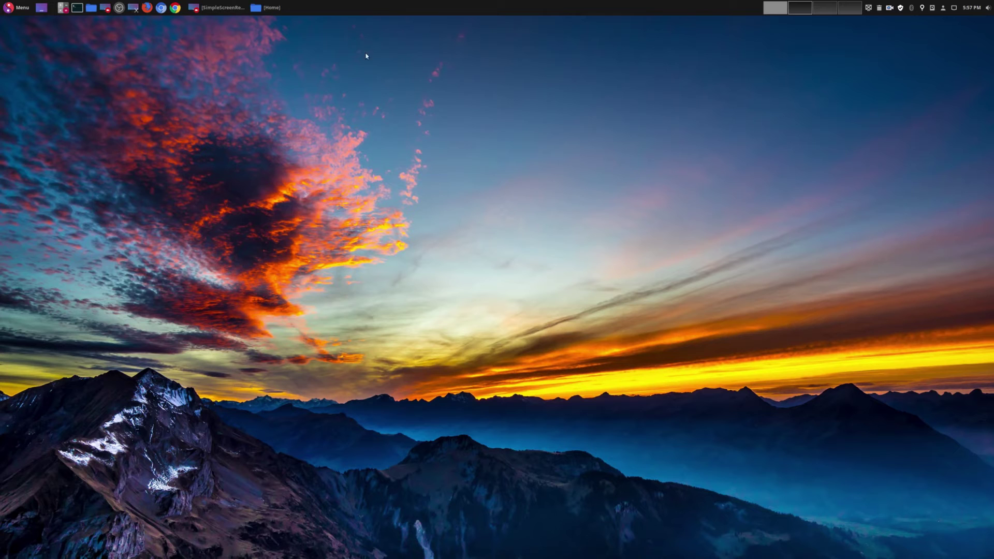
Step: Open the Window list applet settings from the Home taskbar button's Preferences menu
right_click(282, 7)
click(397, 103)
mouse_move(274, 9)
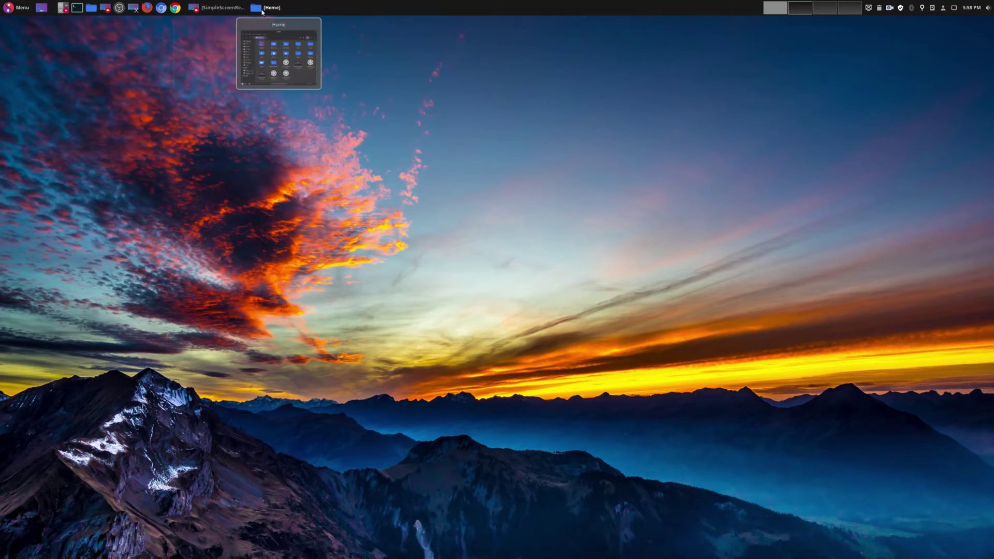
right_click(273, 14)
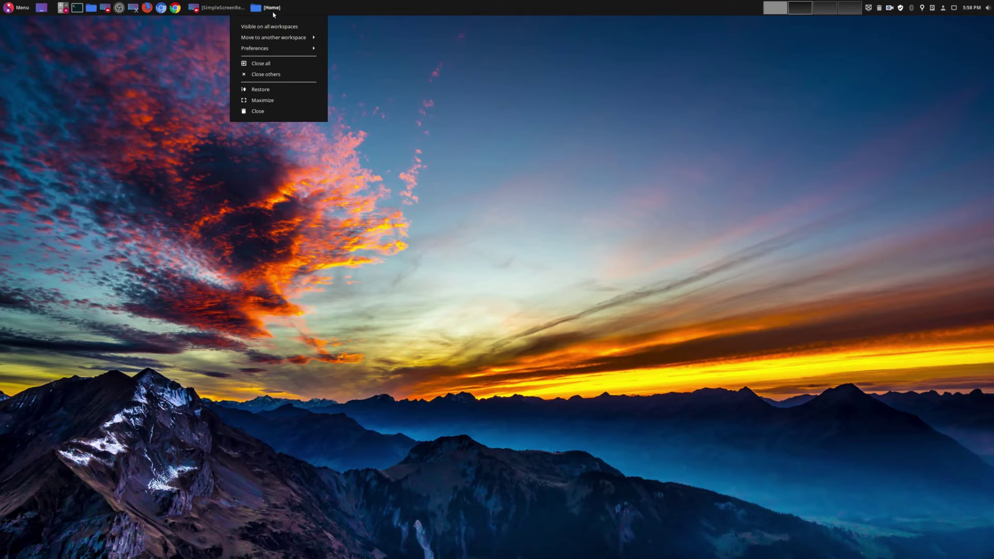
click(282, 49)
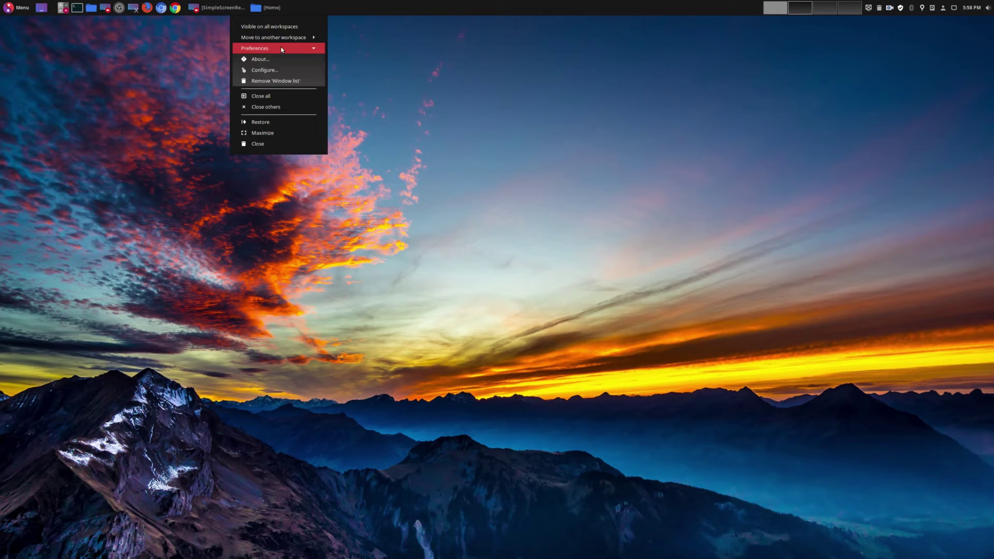
click(267, 70)
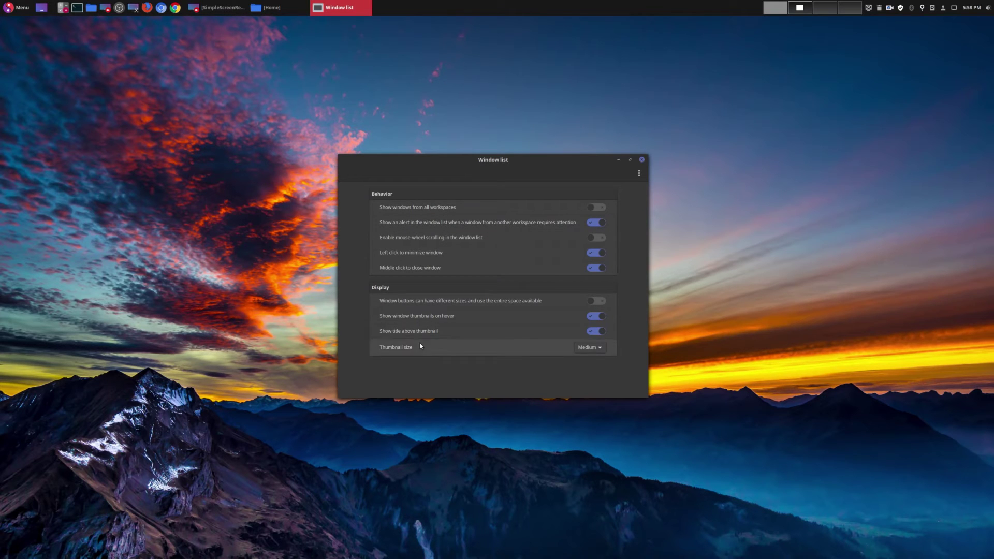
Step: Switch off 'Show title above thumbnail' and close the Window list settings
click(596, 332)
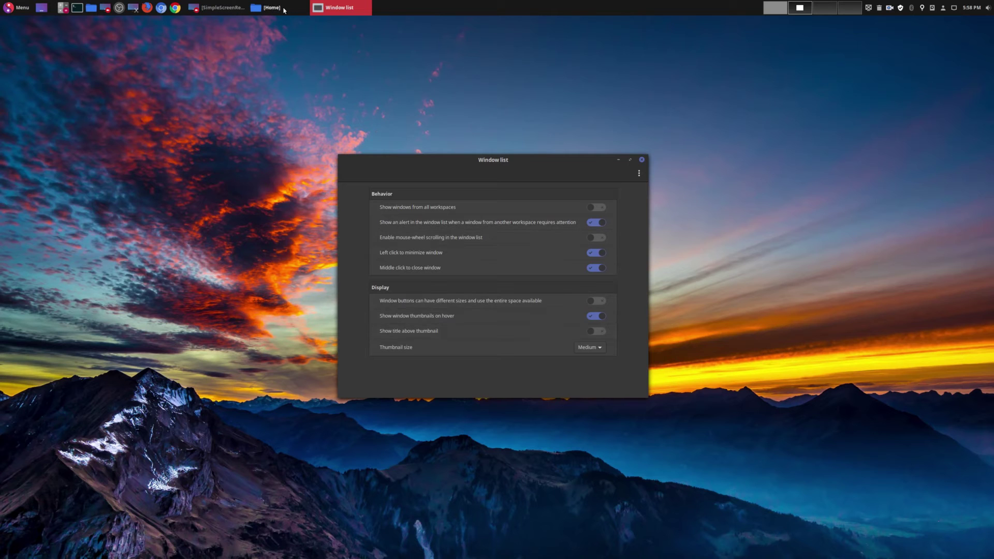
mouse_move(283, 10)
click(641, 160)
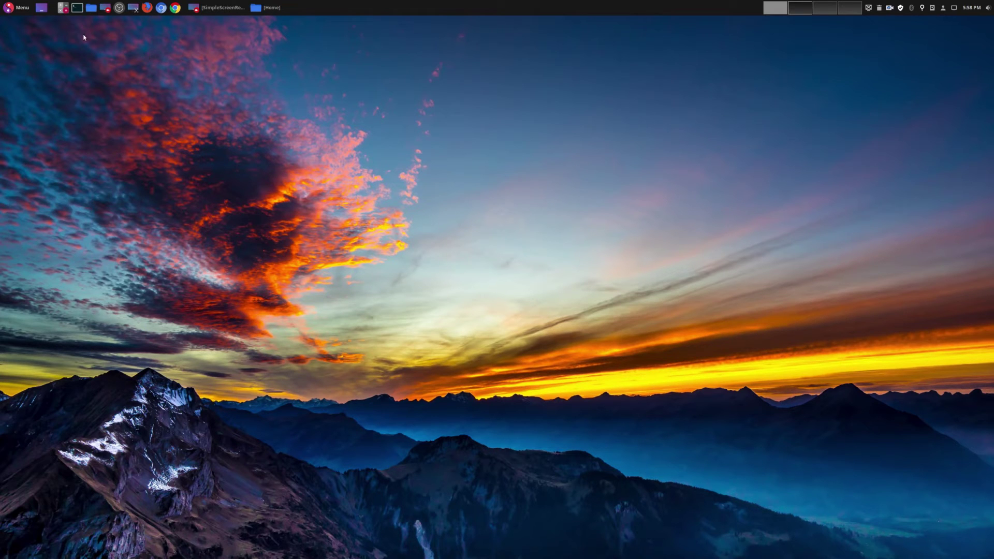
click(28, 9)
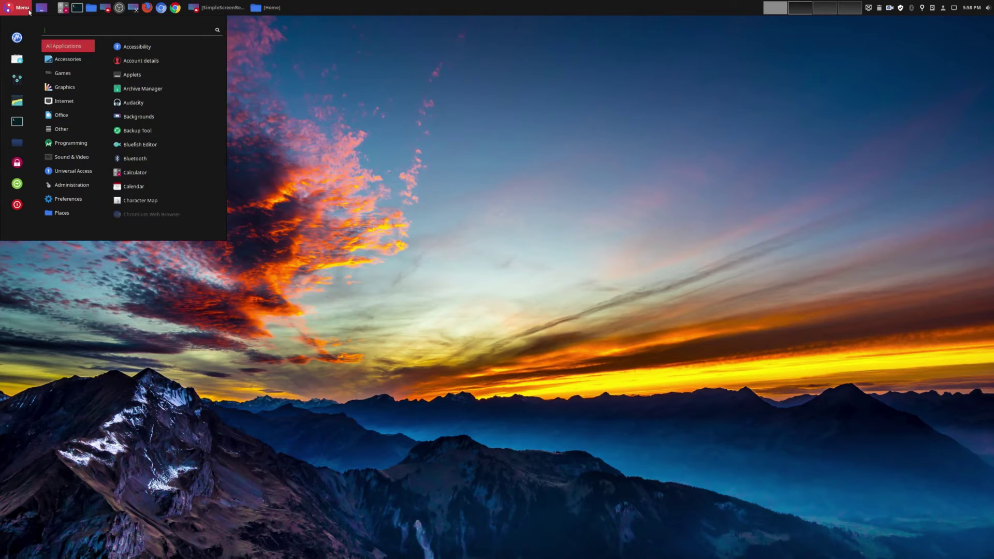
click(71, 98)
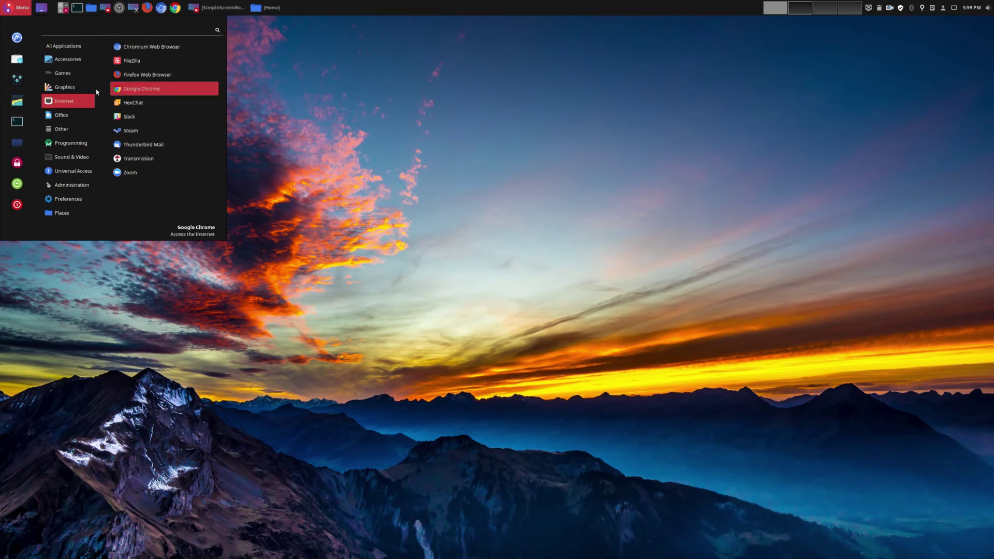
click(14, 80)
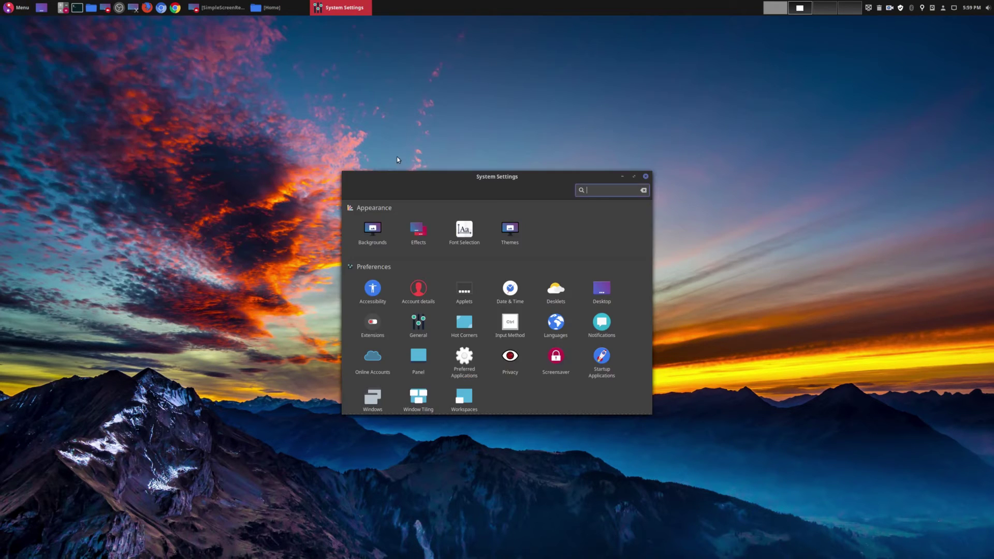
click(521, 231)
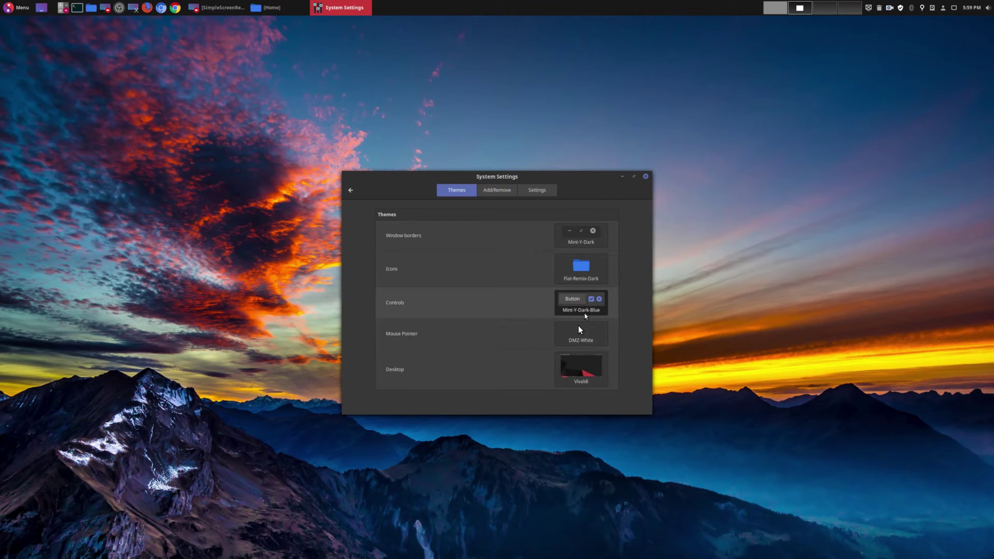
click(586, 315)
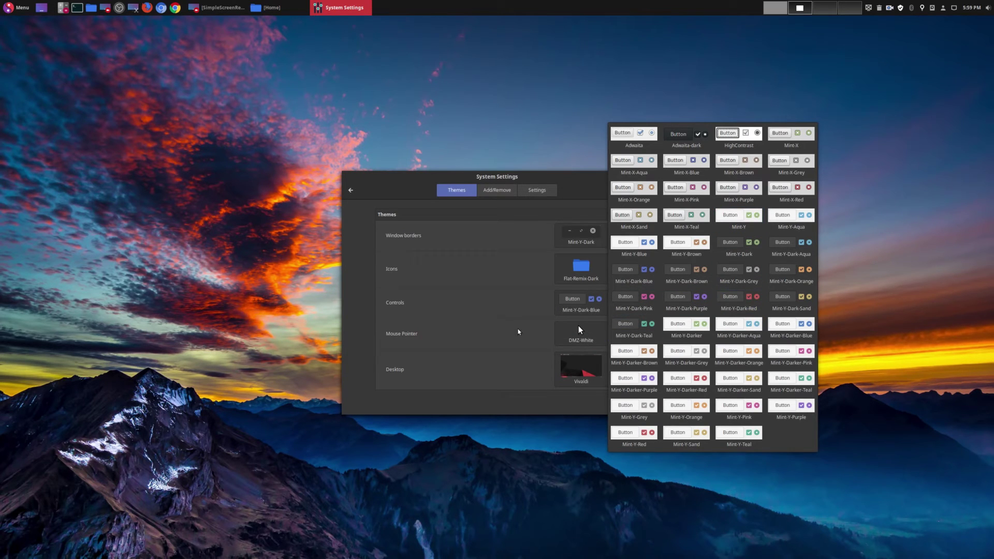
click(529, 340)
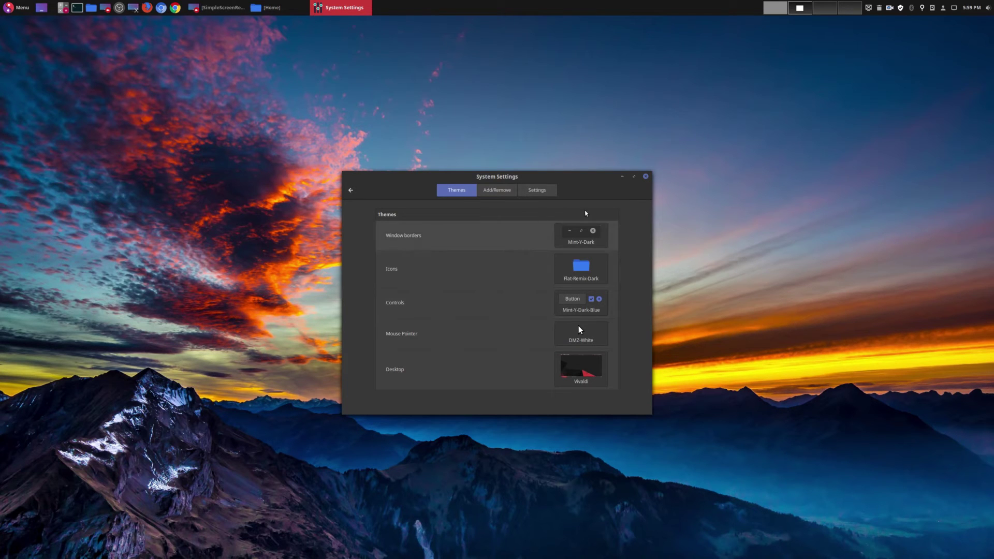
click(648, 179)
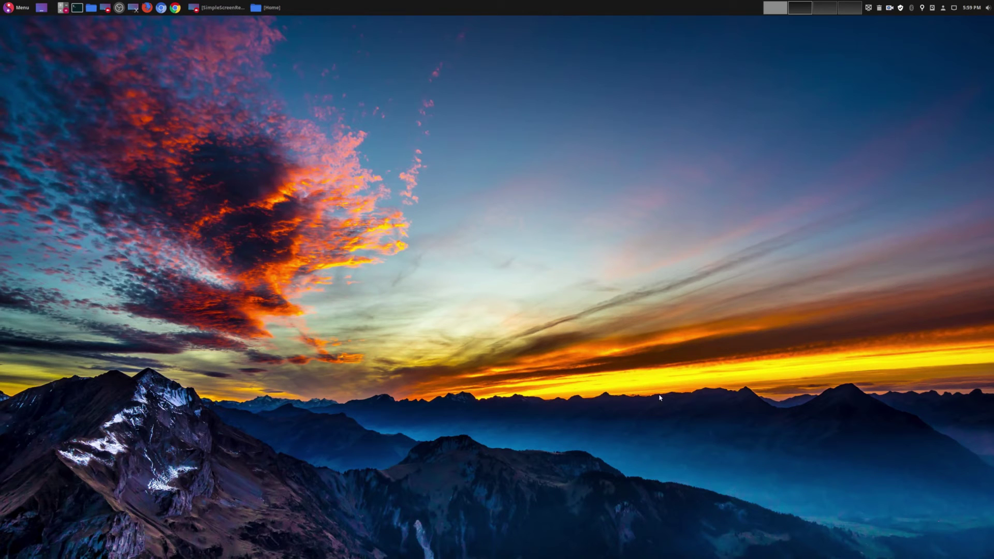
click(16, 7)
mouse_move(66, 120)
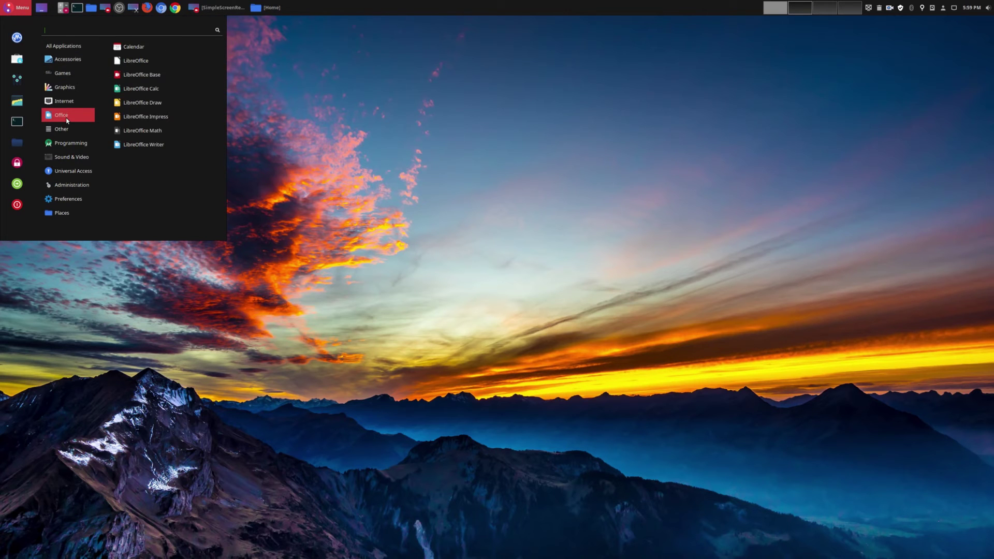
mouse_move(71, 205)
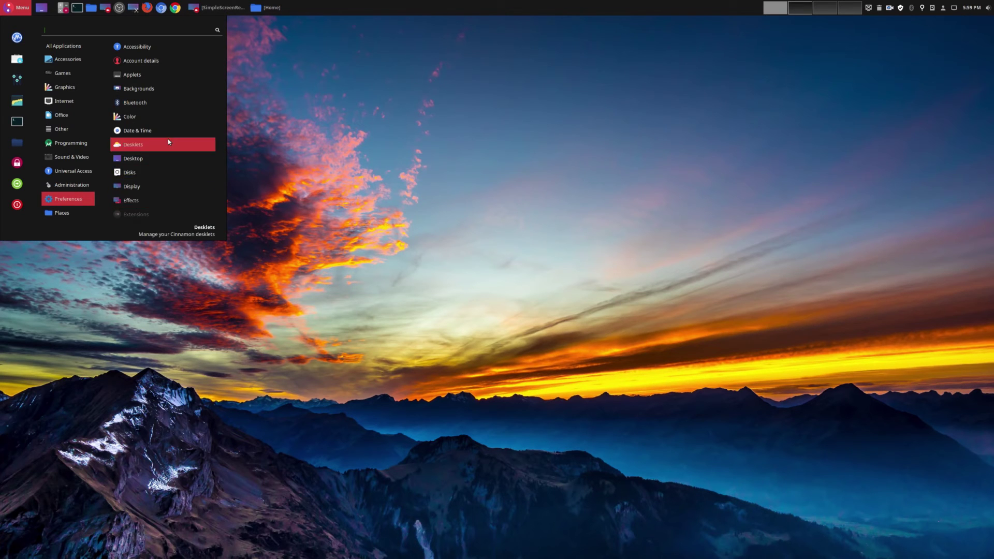
scroll(167, 135, down, 4)
scroll(162, 134, down, 3)
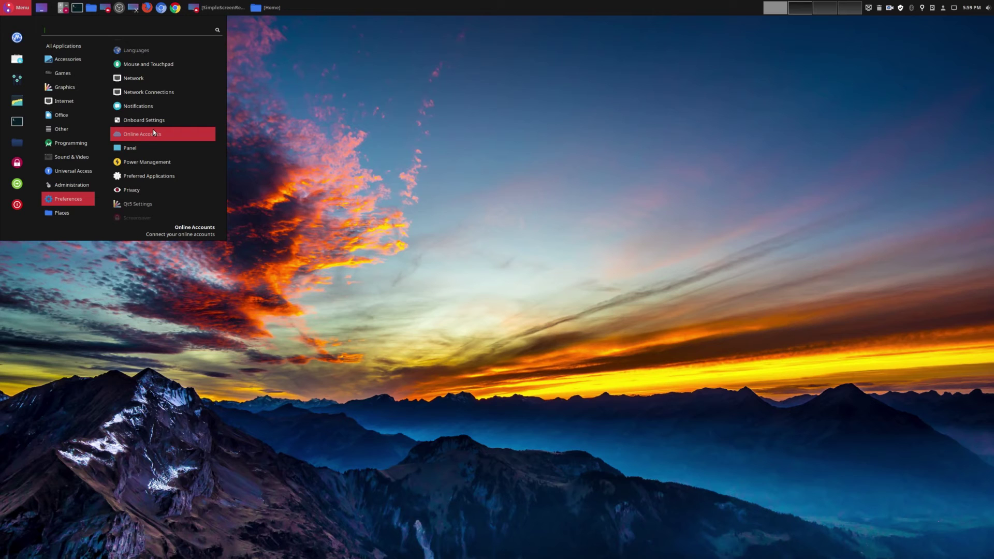
scroll(154, 132, down, 2)
scroll(154, 133, down, 4)
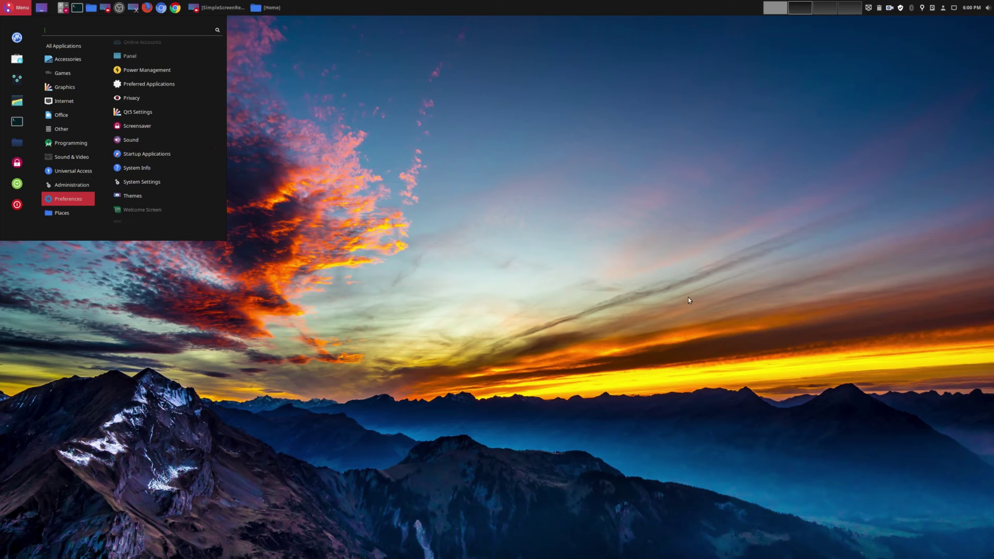
click(888, 296)
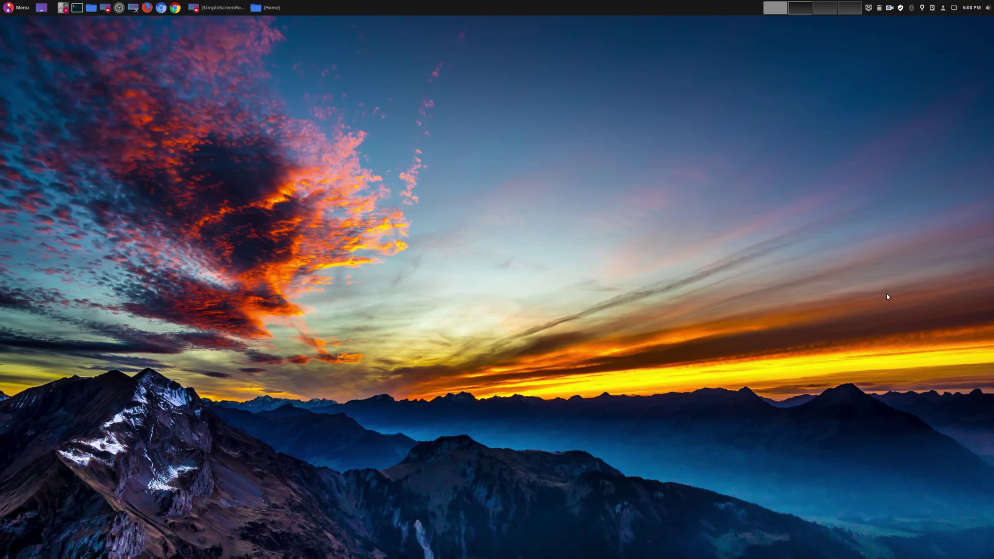